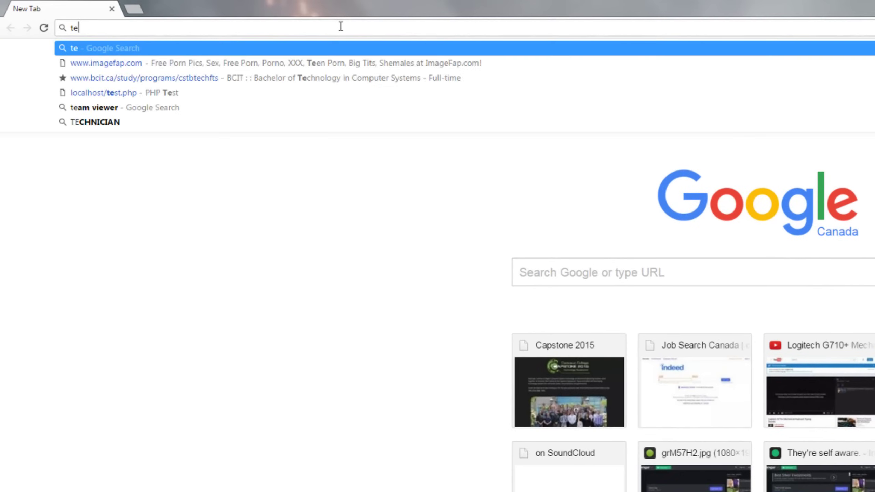
- Search Google for TeamViewer and save TeamViewer_Setup.exe for Windows to the Downloads folder
key(Return)
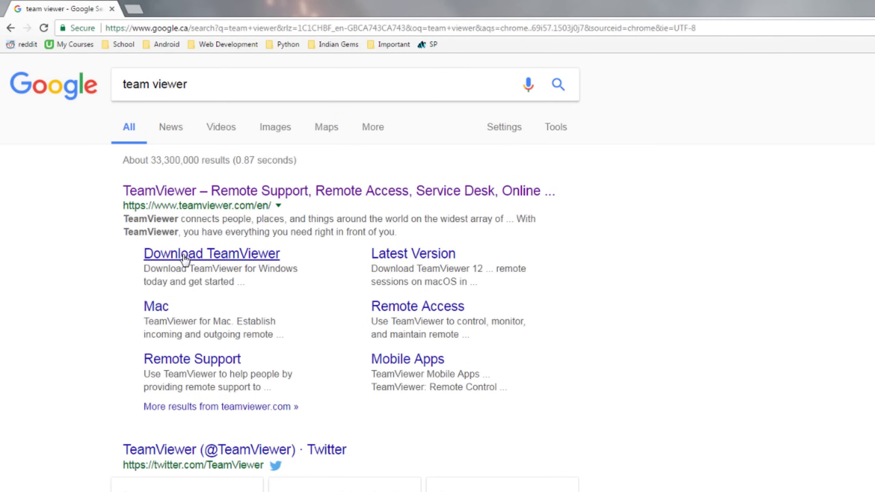
click(185, 258)
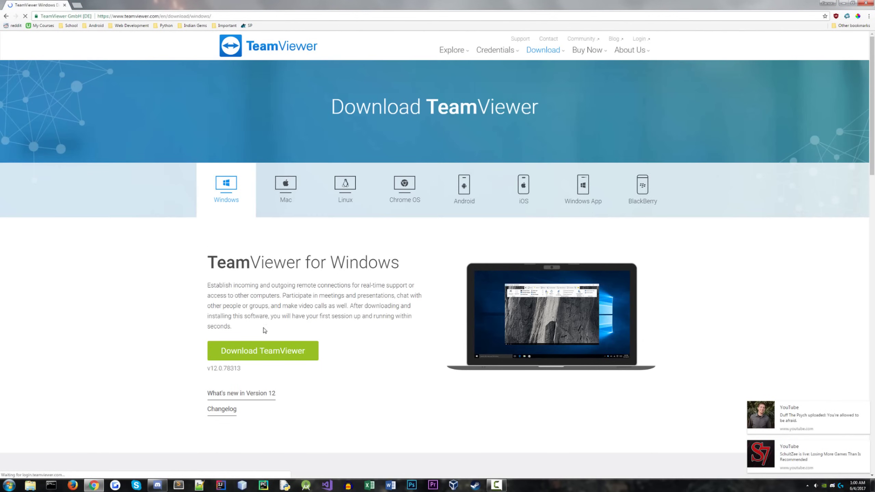
click(262, 351)
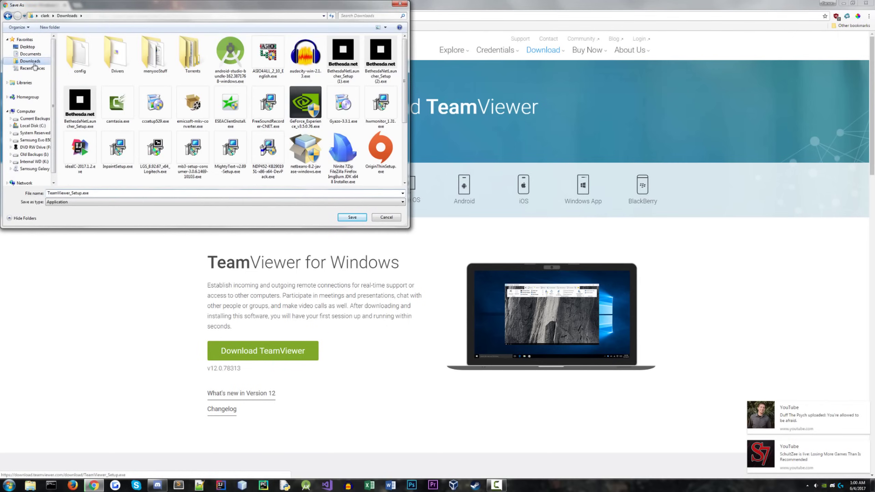
click(351, 217)
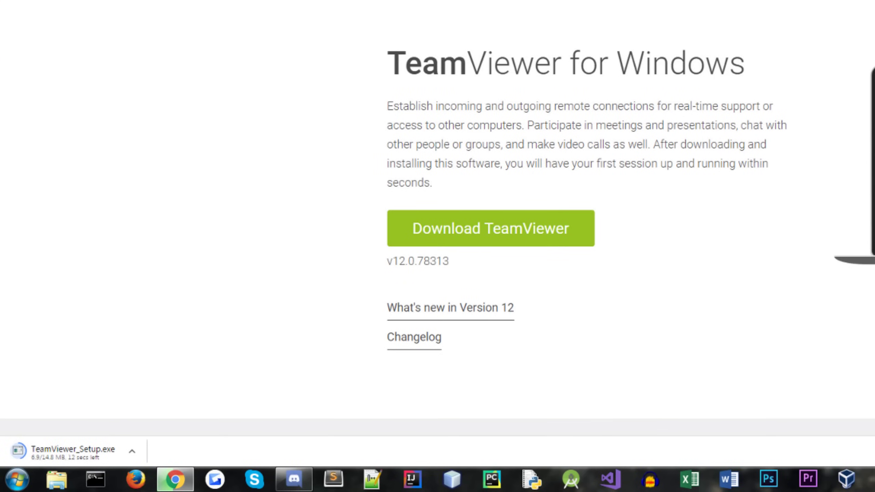
- Run the finished TeamViewer_Setup.exe from Chrome's download bar
key(super+d)
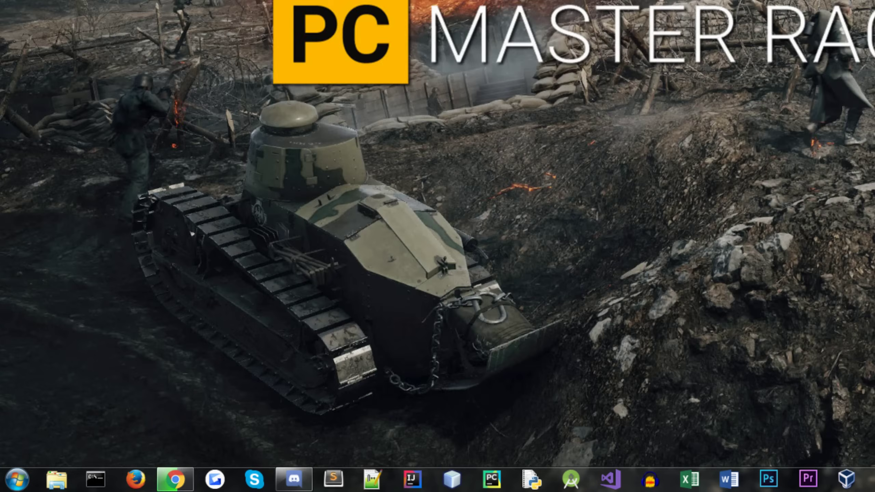
click(175, 480)
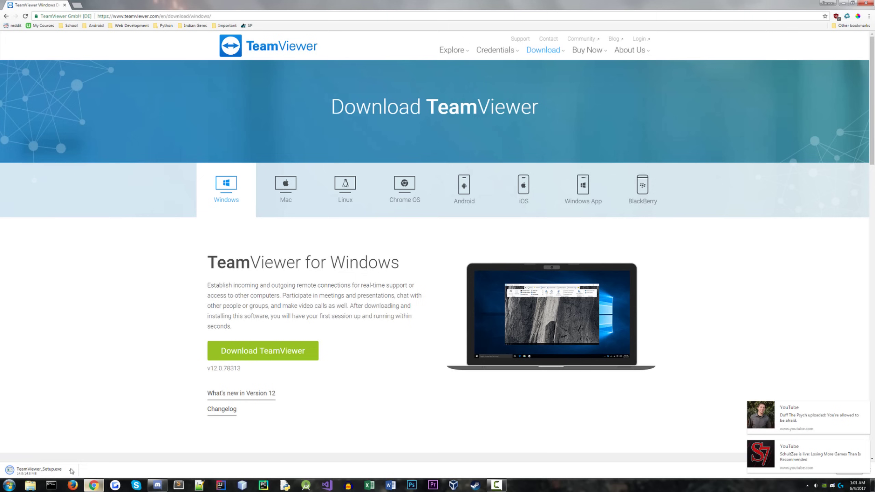
click(38, 470)
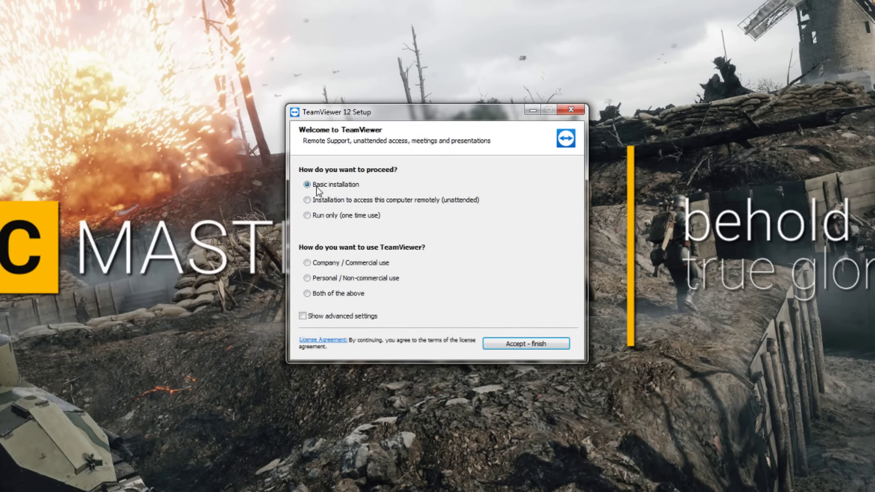
- Install TeamViewer 12 as a basic, personal/non-commercial installation and drag the tour window aside
click(307, 279)
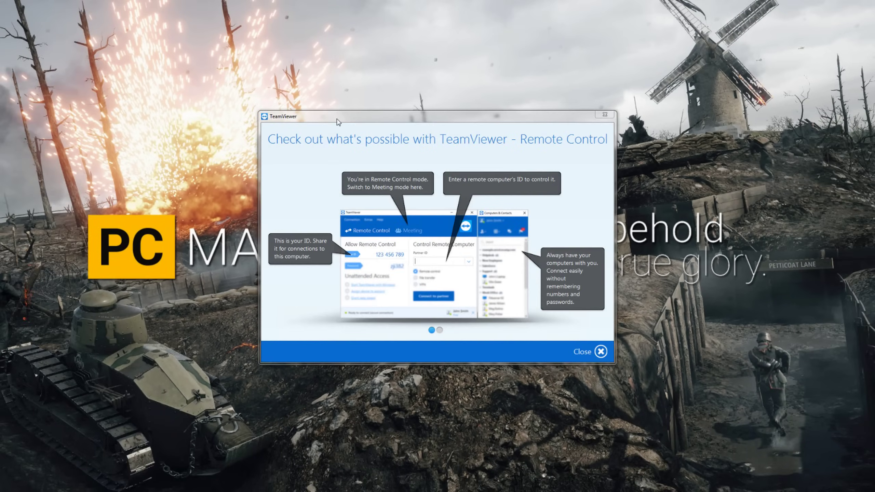
drag(340, 120, 152, 116)
drag(97, 91, 17, 92)
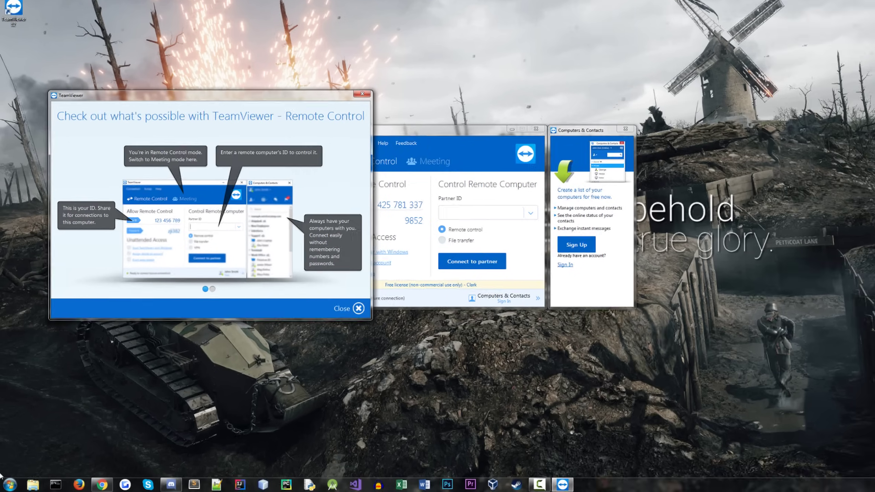
key(super)
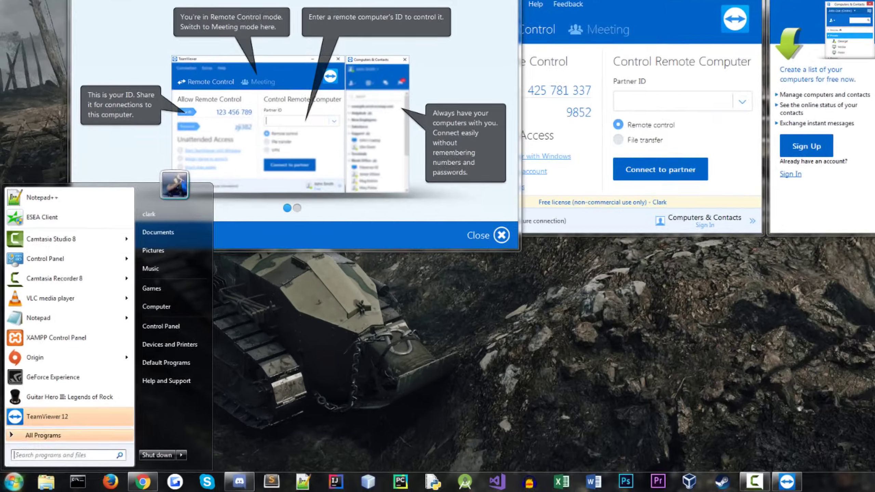
text(msconfig)
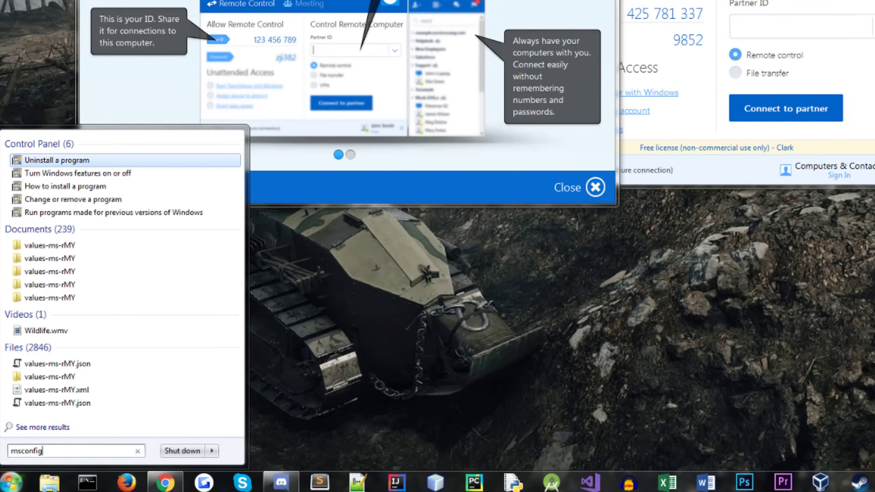
key(Return)
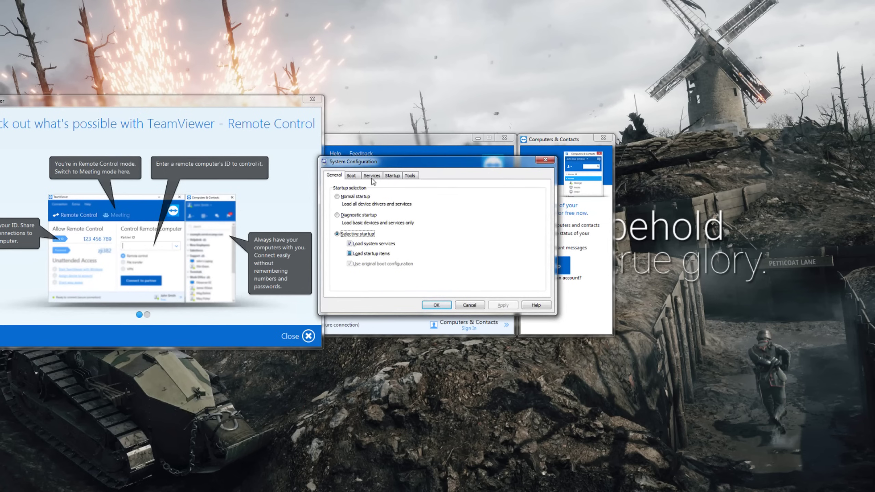
click(390, 179)
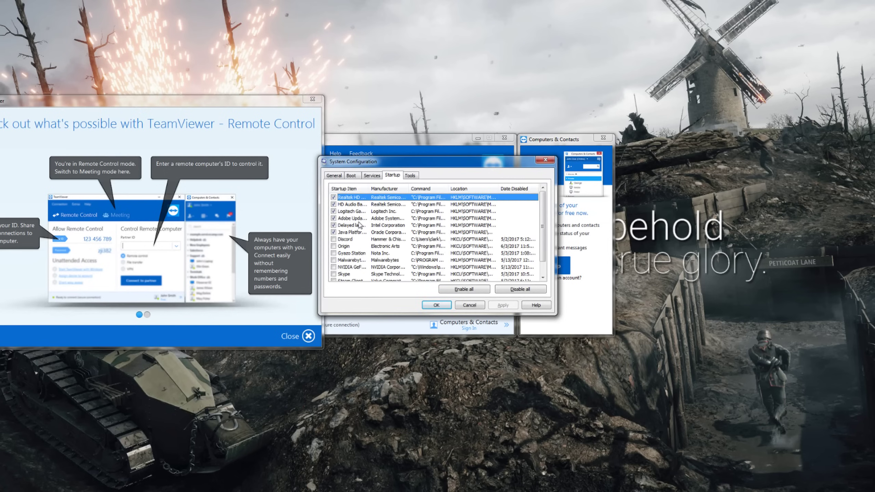
click(476, 308)
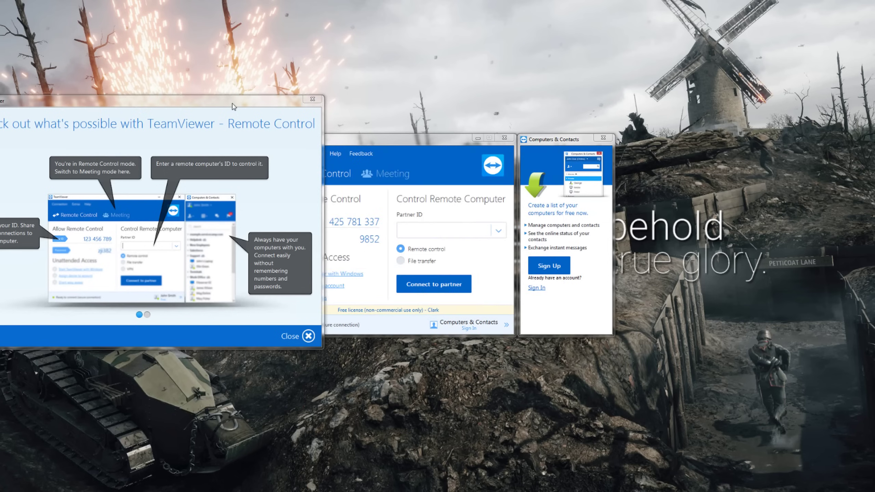
- Move the 'Check out what's possible' window to the screen centre and close it
drag(232, 106, 478, 97)
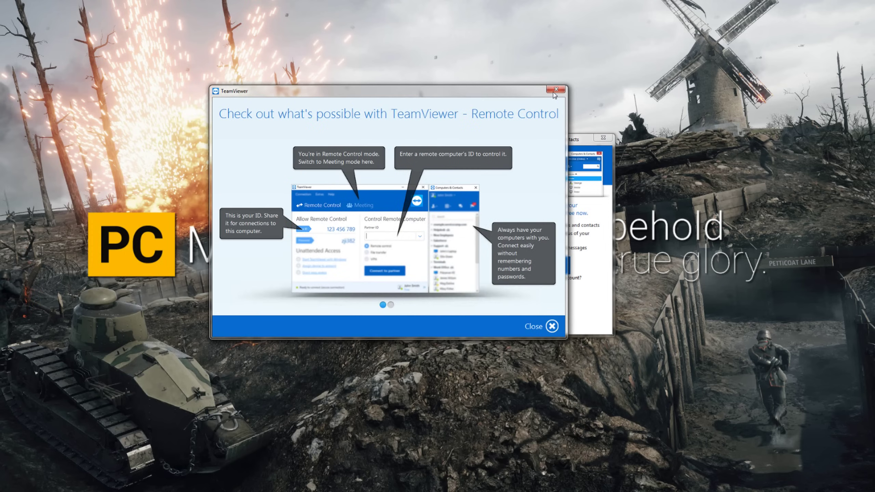
click(554, 92)
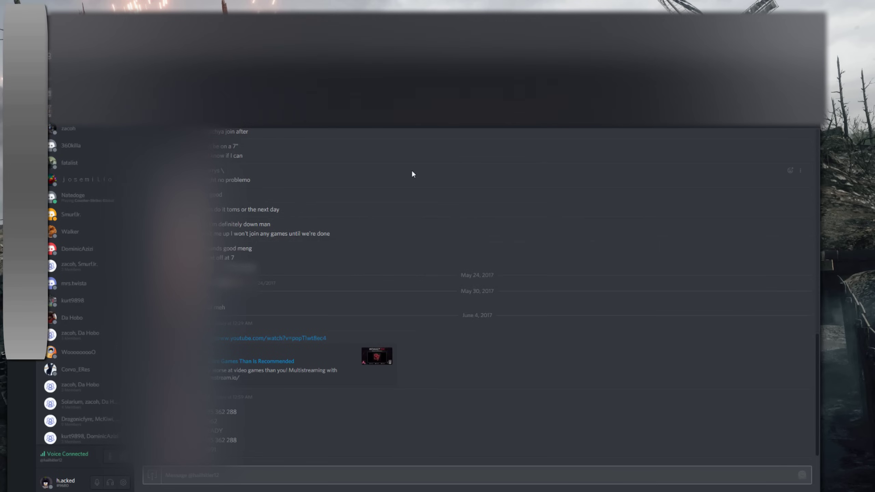
- Send a pasted reply in the Discord DM, then copy the friend's TeamViewer ID from his message
key(ctrl+v)
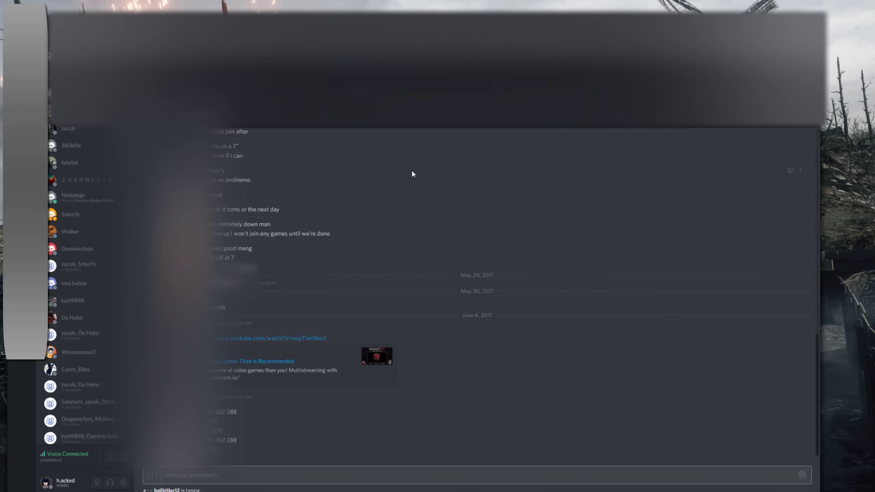
key(Return)
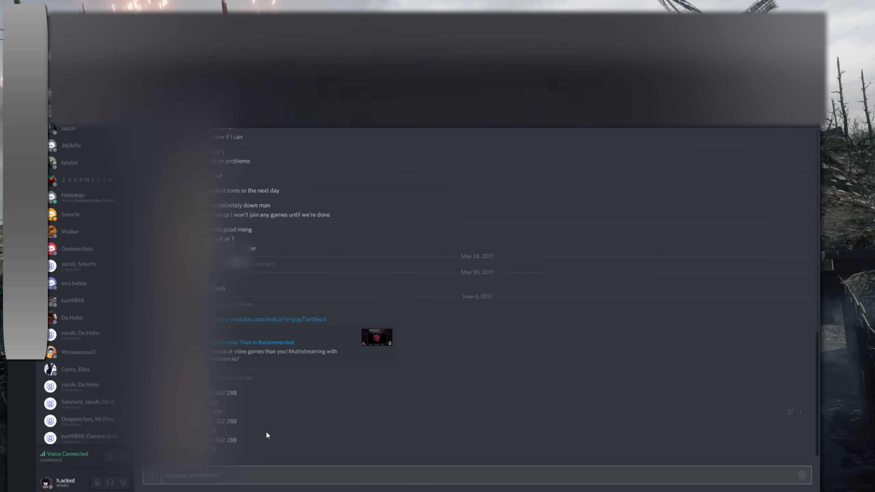
drag(240, 438, 207, 440)
right_click(209, 441)
click(228, 380)
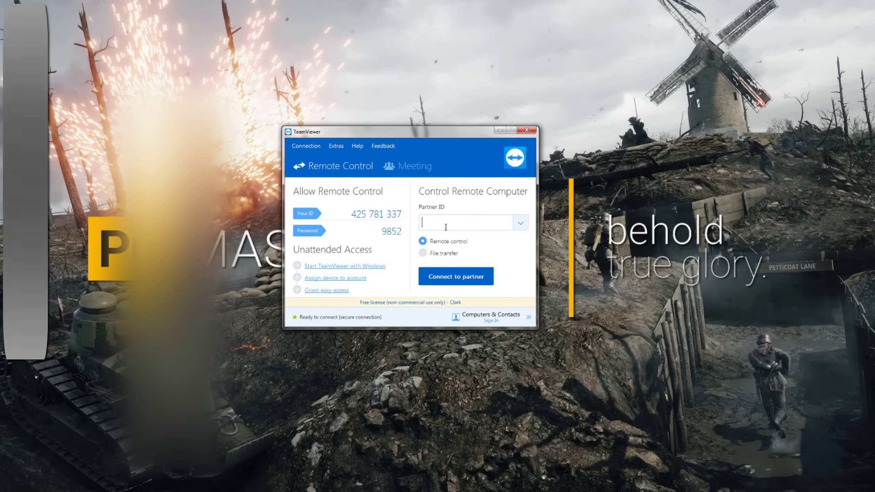
- Paste the friend's ID into Partner ID and connect to his computer
right_click(443, 224)
click(478, 259)
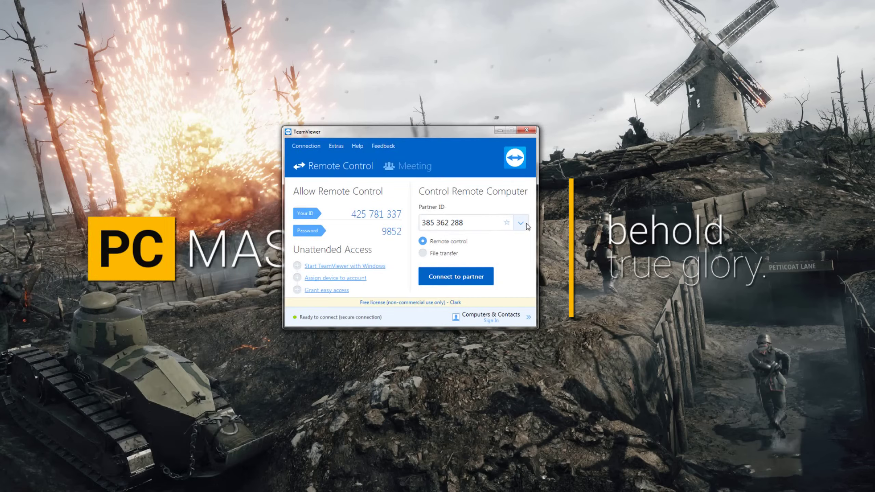
click(474, 272)
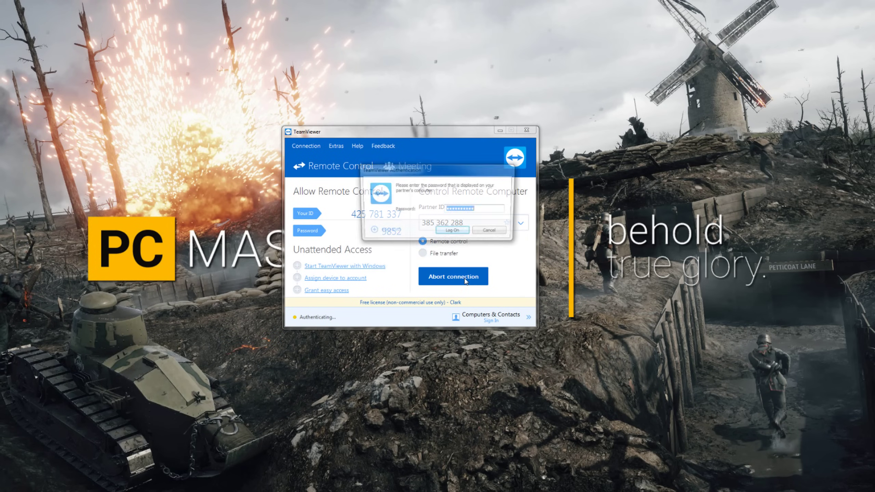
- Replace the password field with the friend's pasted session password and log on
key(BackSpace)
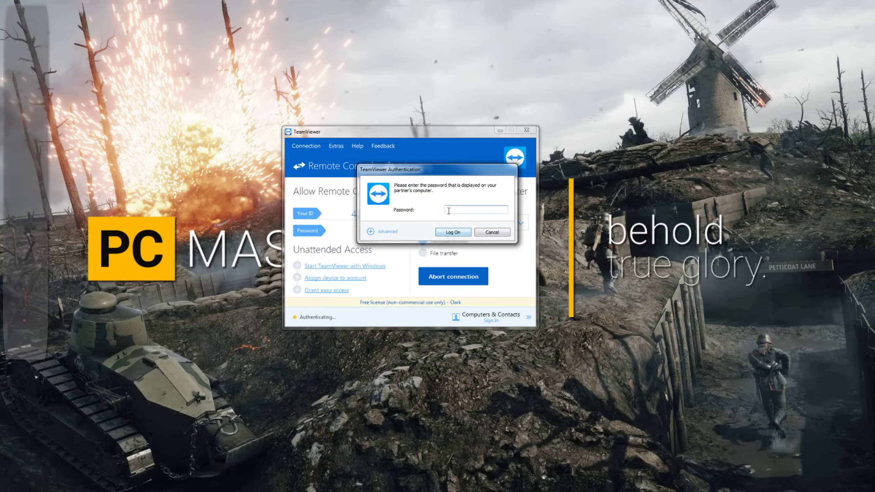
right_click(448, 210)
click(469, 246)
click(448, 232)
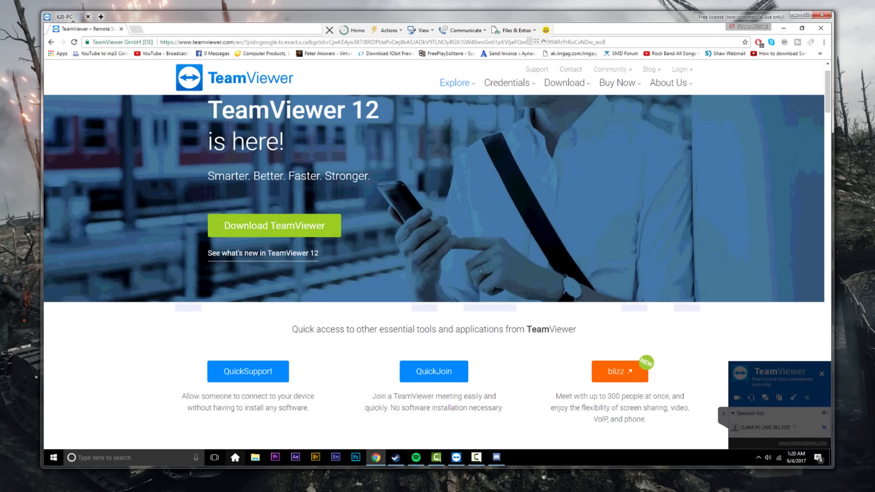
- Bring Discord forward from the taskbar and leave the voice call
mouse_move(101, 491)
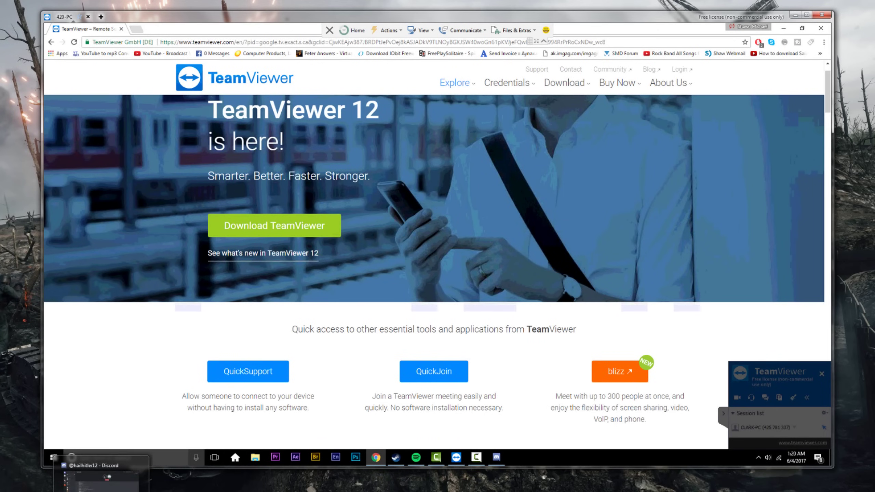
click(101, 478)
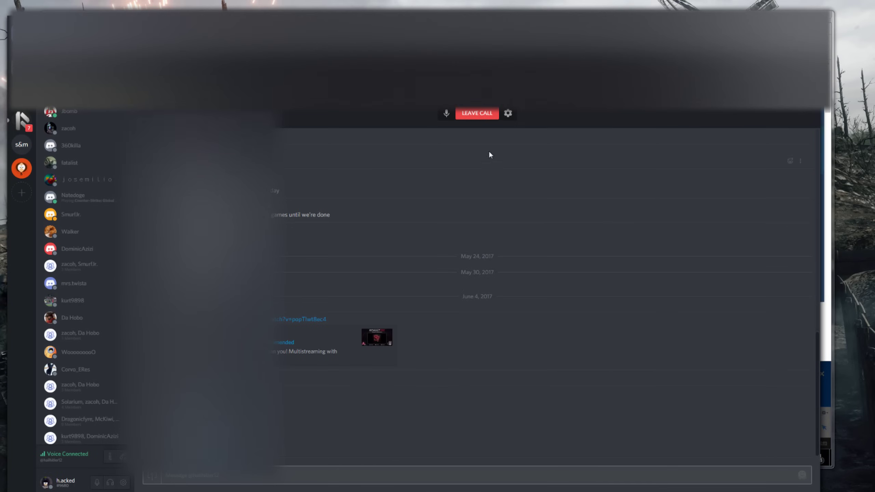
click(477, 114)
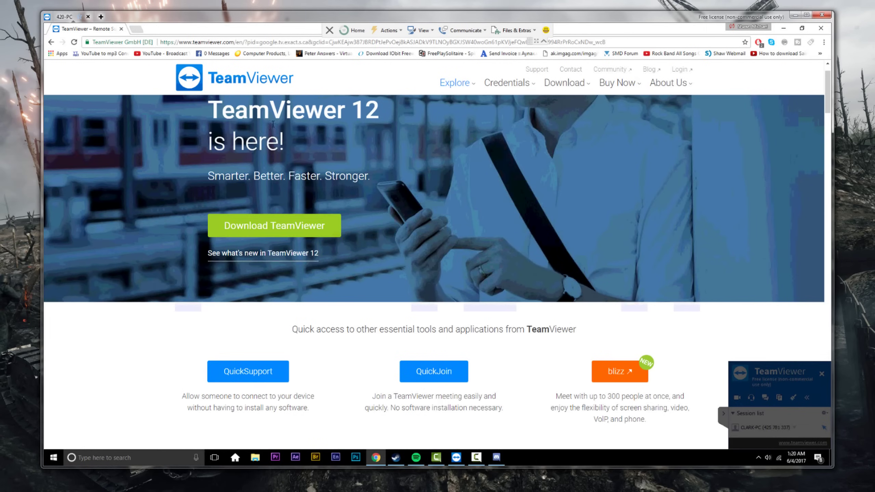
- Show the friend's remote desktop with Win+D, then open and close his Start menu
key(super+d)
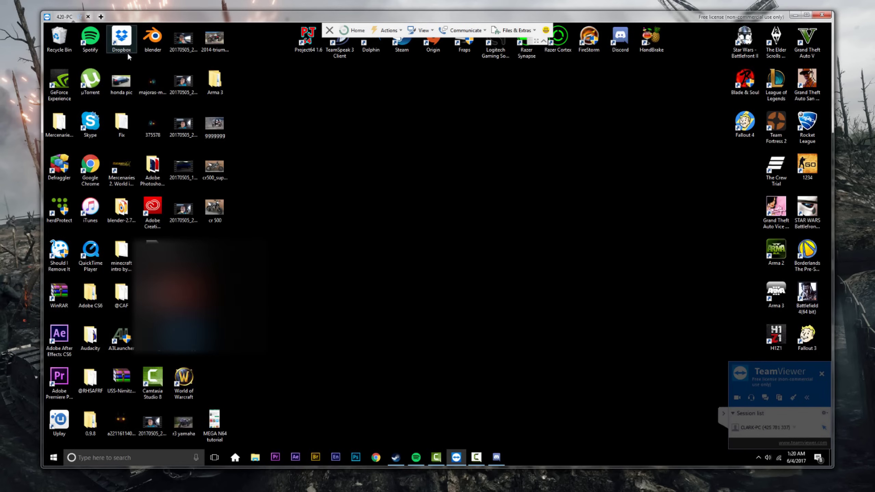
click(52, 458)
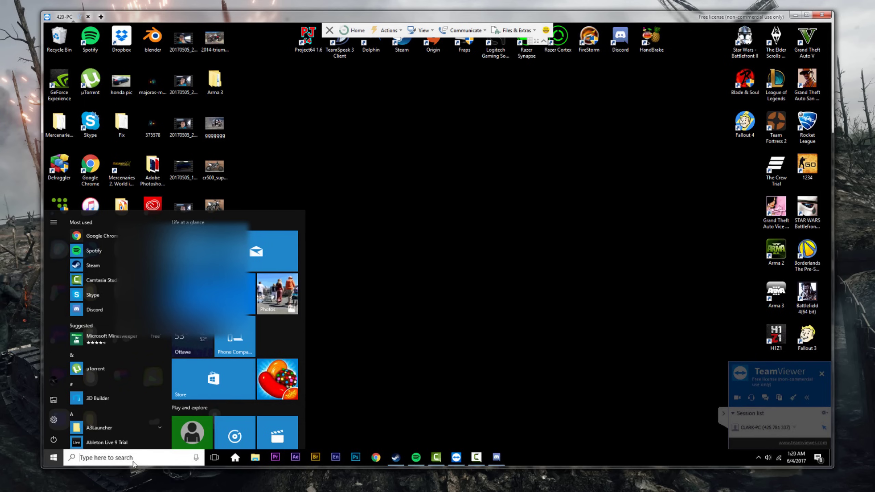
click(363, 288)
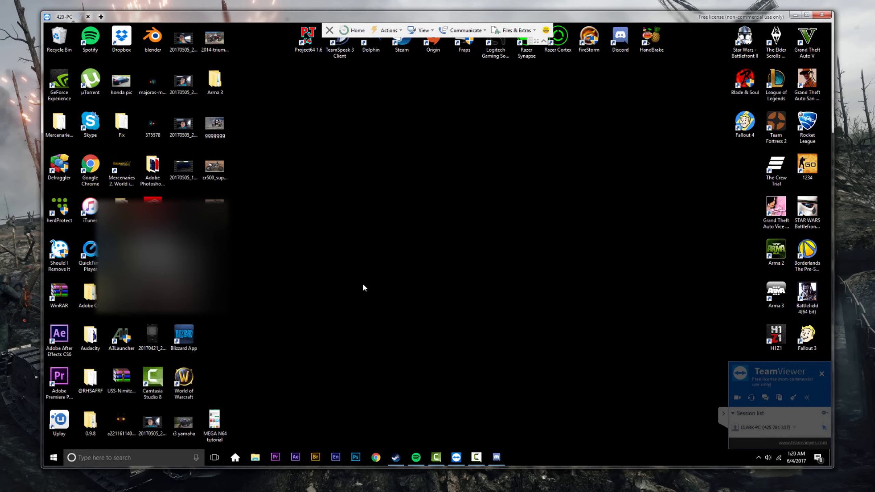